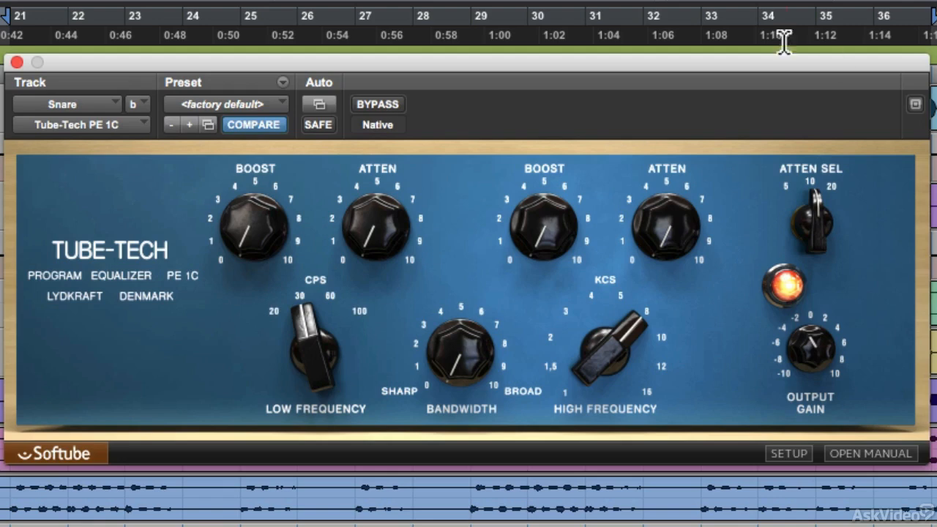
# Raise the high boost to 10.5 and try the high frequency selector at 1 and 16 KCS.
pyautogui.moveTo(546, 216); pyautogui.dragTo(590, 41)
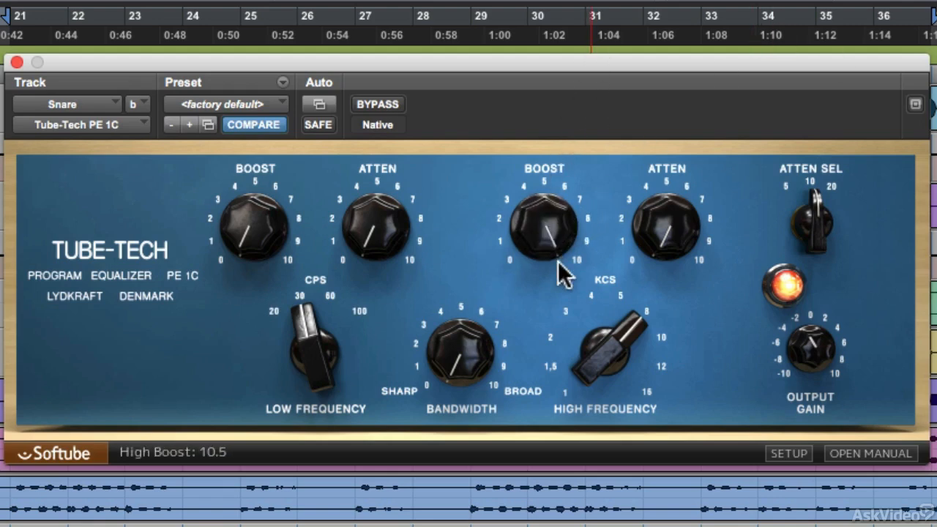
pyautogui.moveTo(621, 356); pyautogui.dragTo(610, 456)
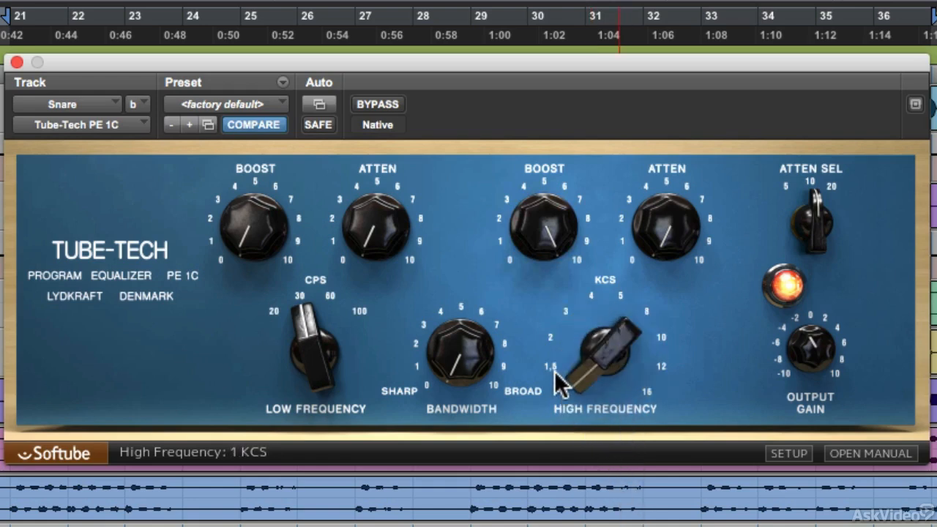
pyautogui.click(647, 390)
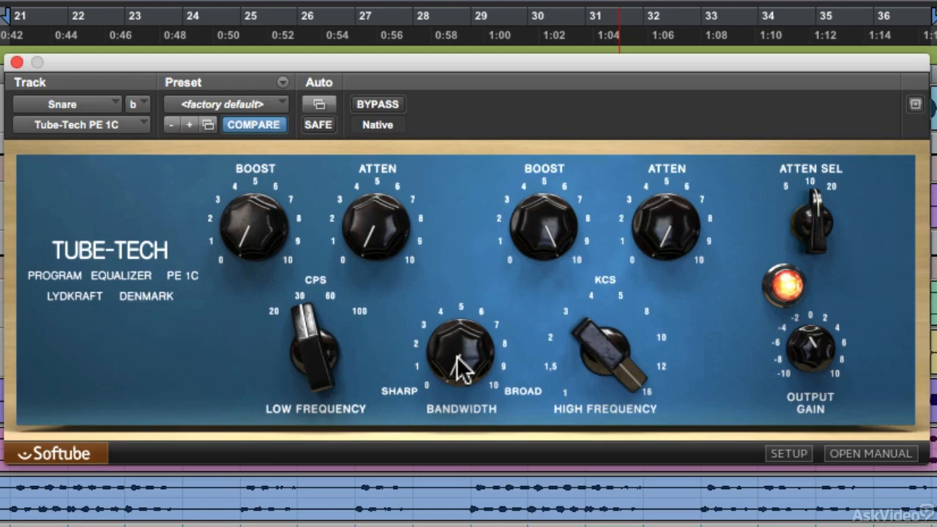
# At 3 KCS, reset the high boost to 0 and raise it to about 9.5, and switch the high frequency to 5 KCS.
pyautogui.click(564, 312)
pyautogui.click(515, 260)
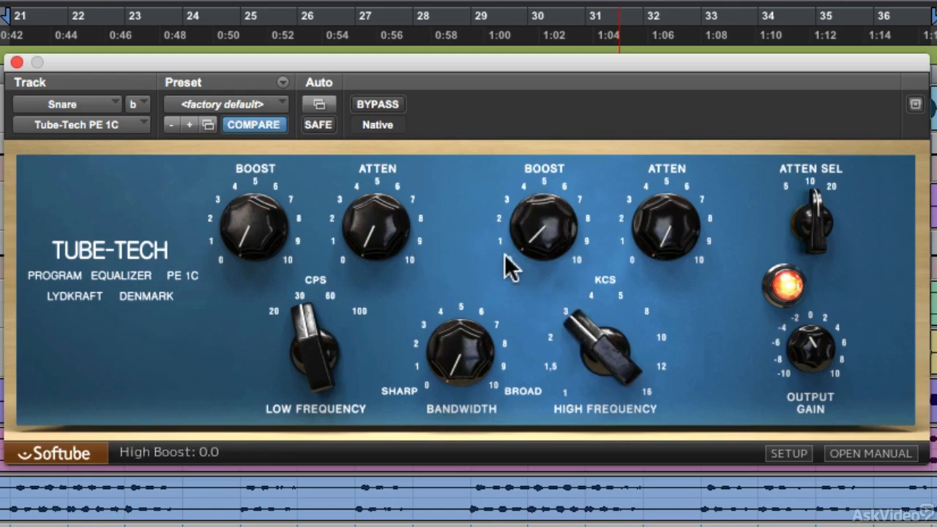
pyautogui.moveTo(524, 248); pyautogui.dragTo(556, 63)
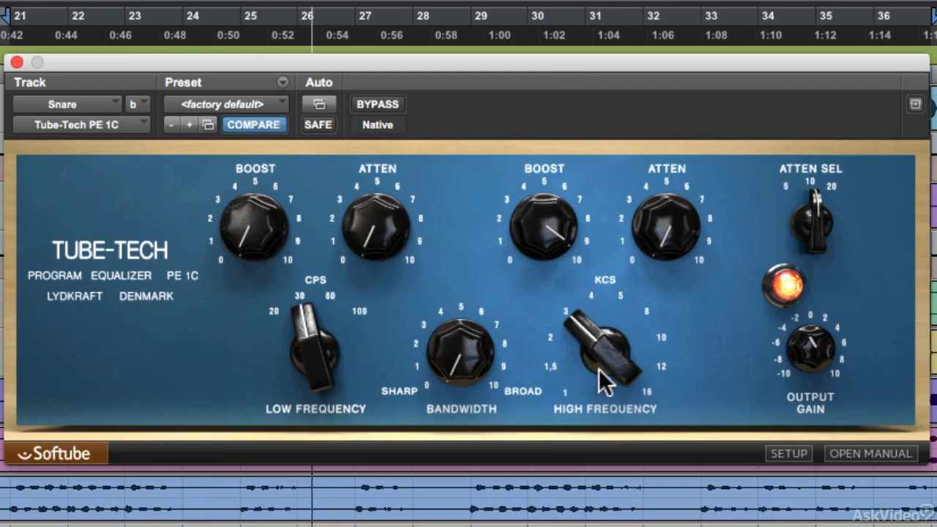
pyautogui.moveTo(587, 326); pyautogui.dragTo(606, 303)
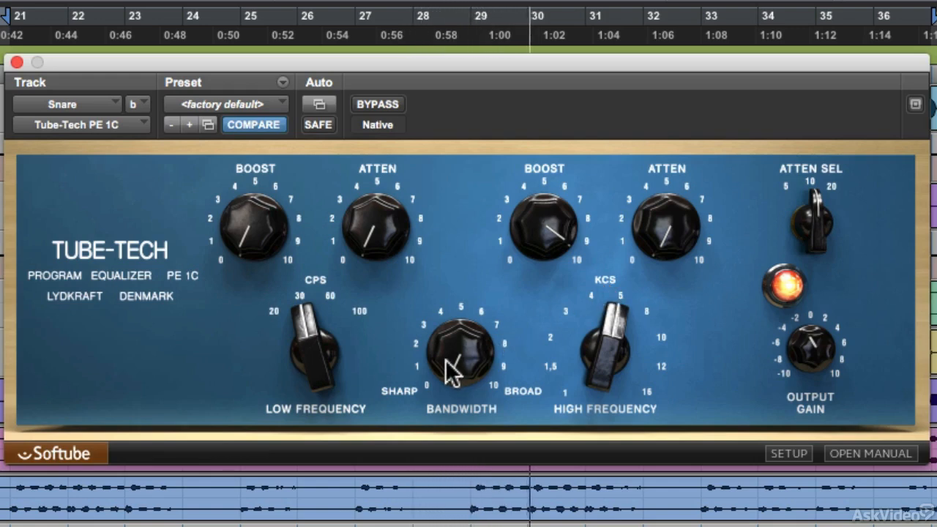
# Broaden the high bandwidth to 10.5 and sweep the high frequency selector down to 3 KCS and up to 10 KCS.
pyautogui.moveTo(445, 360); pyautogui.dragTo(486, 165)
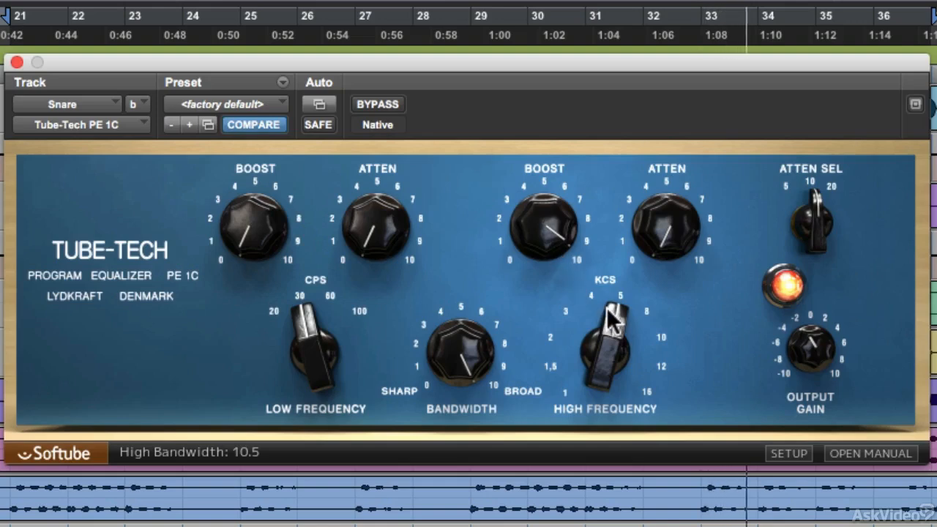
pyautogui.moveTo(602, 324); pyautogui.dragTo(595, 344)
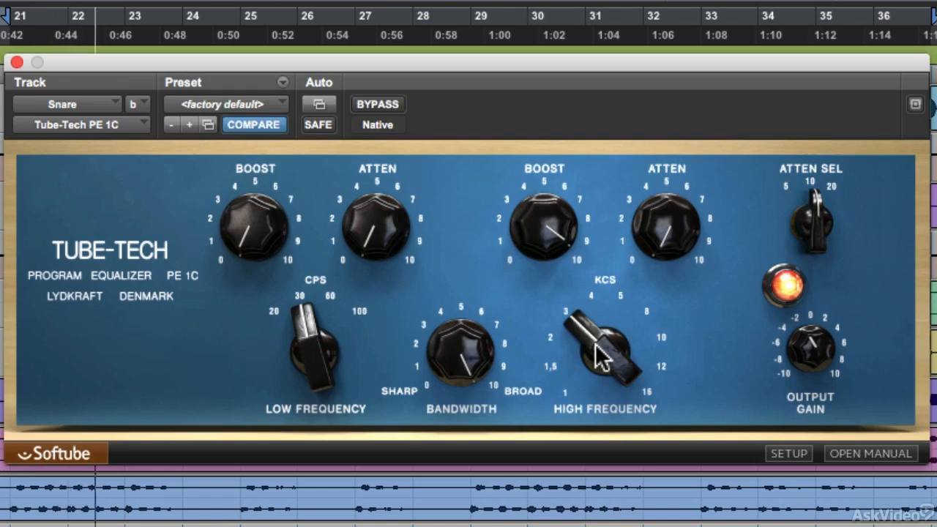
pyautogui.moveTo(600, 356); pyautogui.dragTo(619, 285)
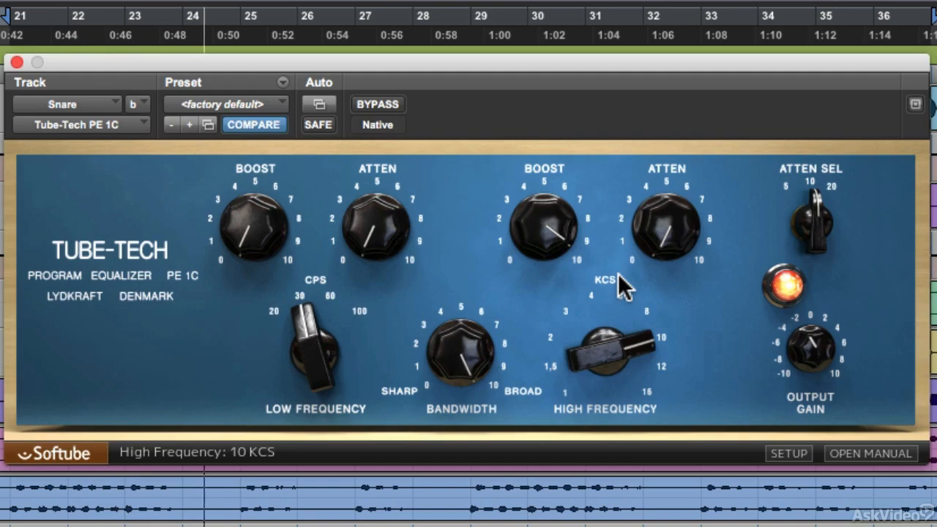
# Raise the high boost to 10.5 and compare the snare with the equalizer bypassed and active.
pyautogui.moveTo(554, 243); pyautogui.dragTo(560, 234)
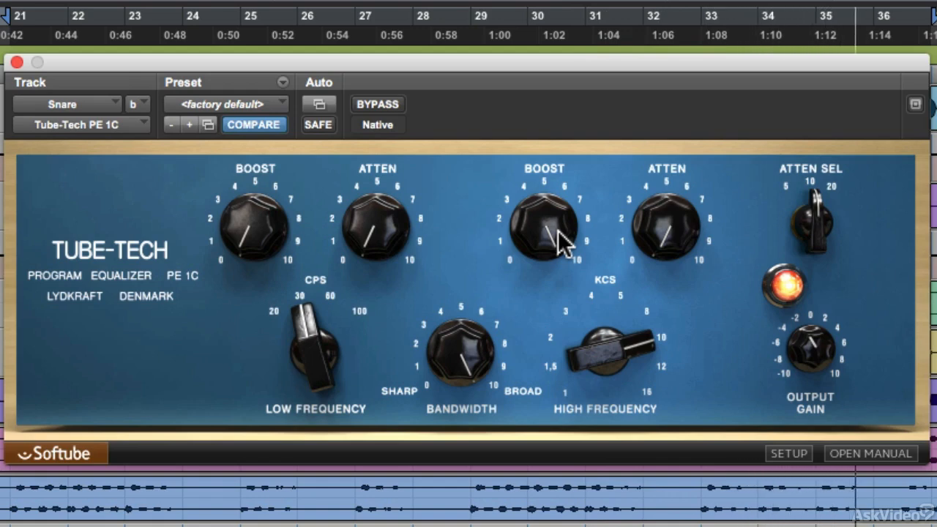
pyautogui.click(388, 104)
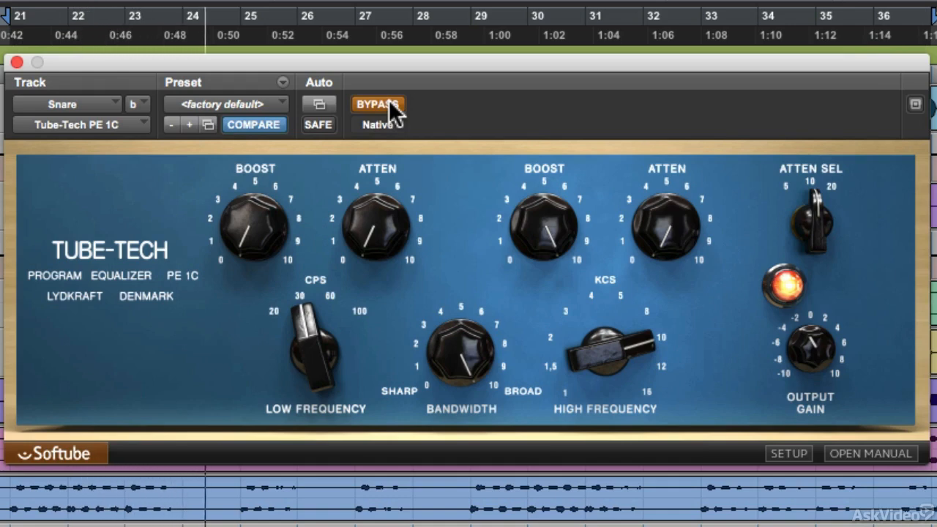
pyautogui.click(388, 101)
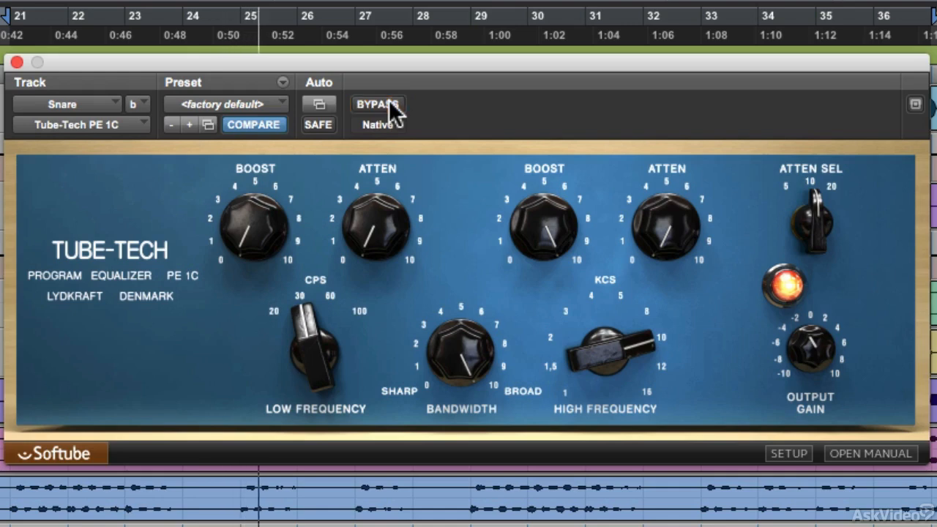
# Lower the high boost to about 8 and return it to 10.5.
pyautogui.moveTo(562, 209)
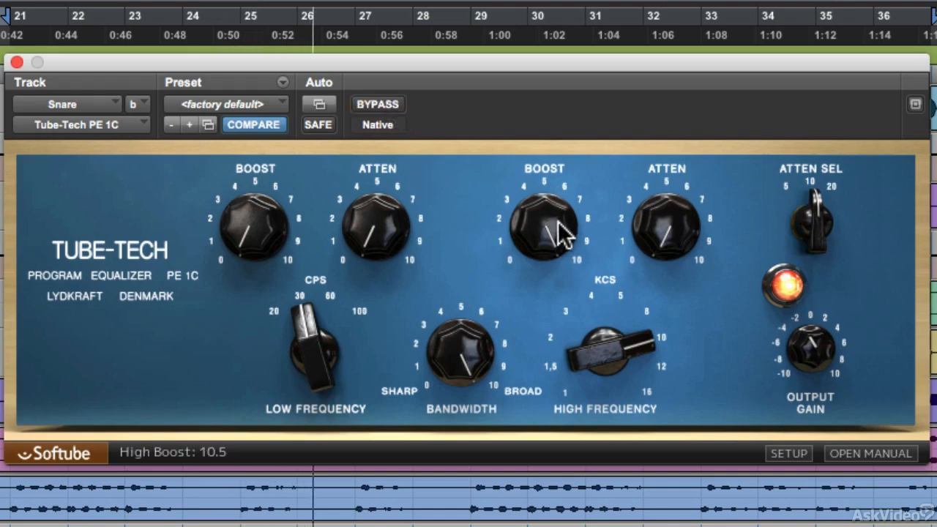
pyautogui.moveTo(556, 222); pyautogui.dragTo(557, 274)
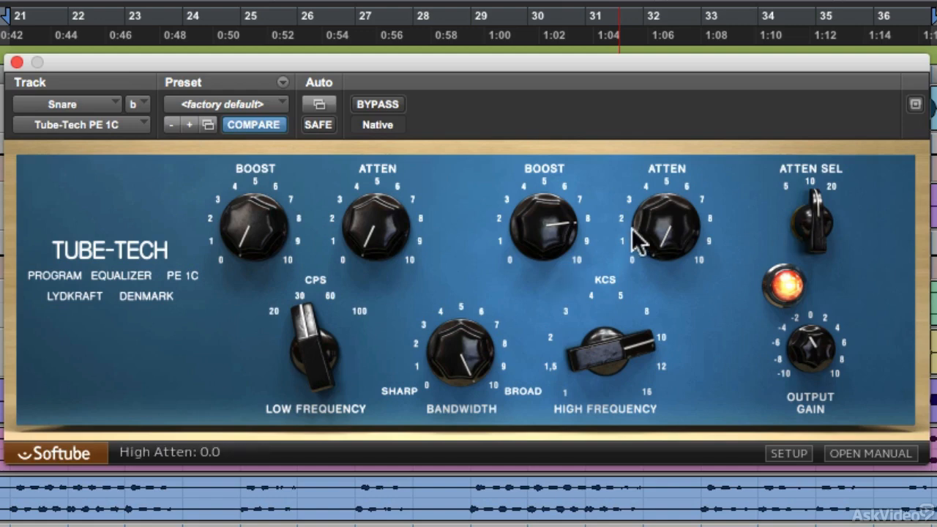
pyautogui.moveTo(556, 247); pyautogui.dragTo(609, 191)
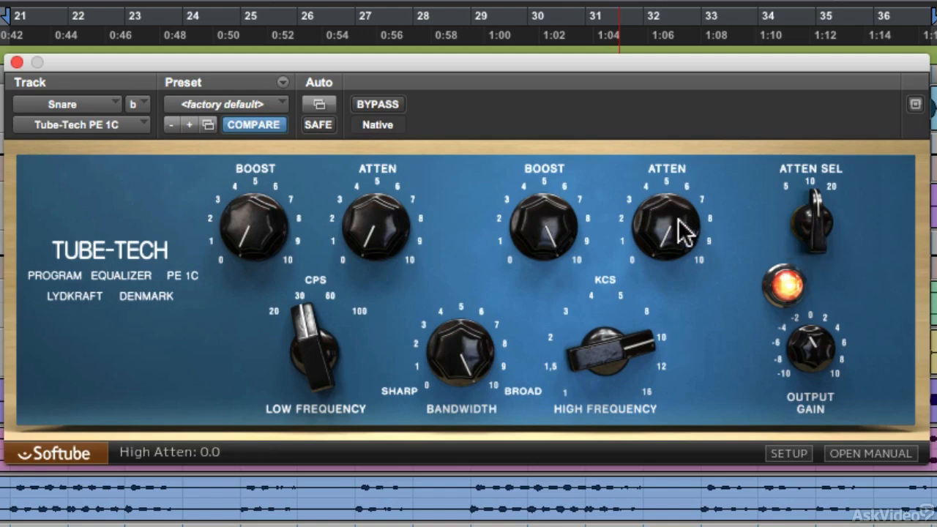
# Try the high attenuation selector at 20, 10 and 5 KCS, and set it to 20 KCS.
pyautogui.moveTo(678, 219); pyautogui.dragTo(685, 222)
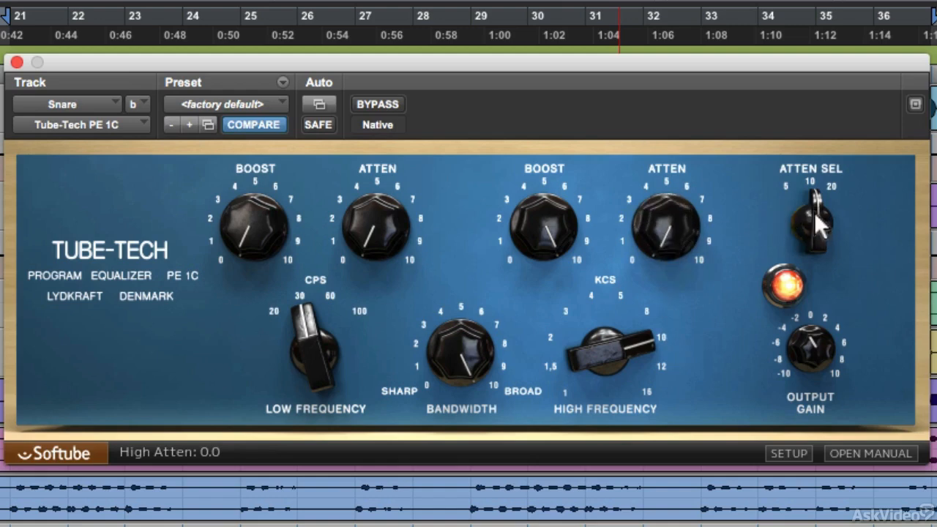
pyautogui.moveTo(818, 224); pyautogui.dragTo(824, 180)
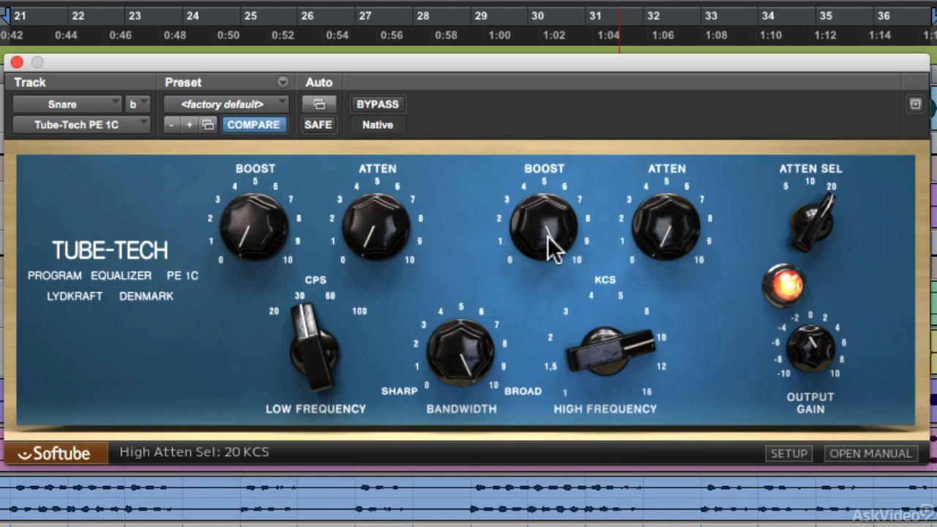
pyautogui.click(809, 183)
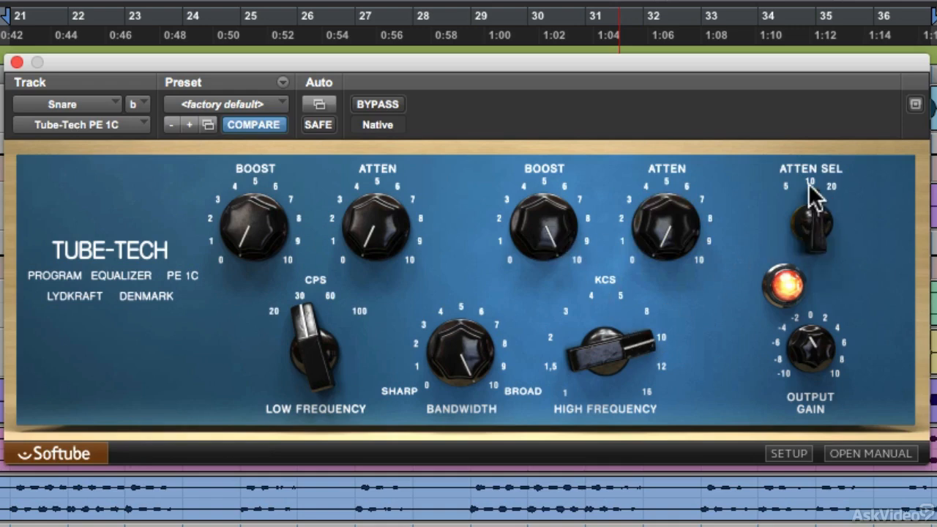
pyautogui.click(785, 187)
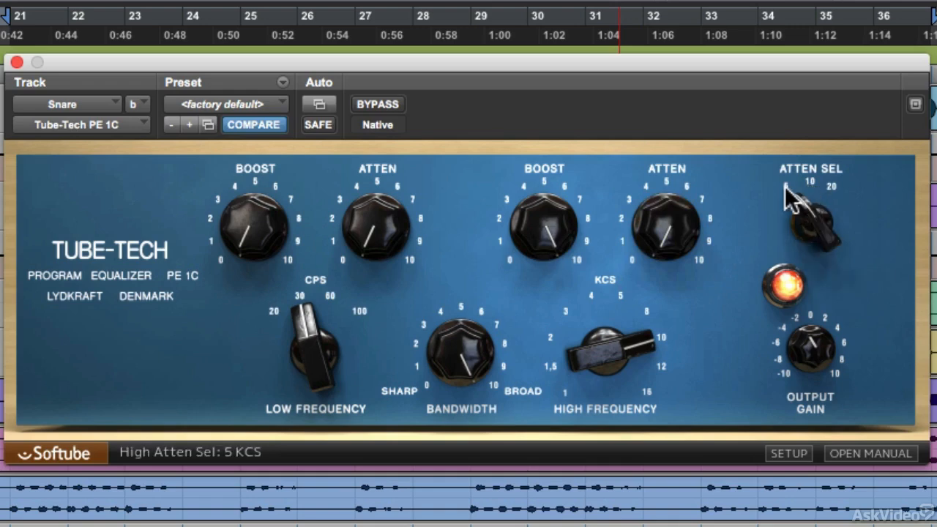
pyautogui.click(830, 186)
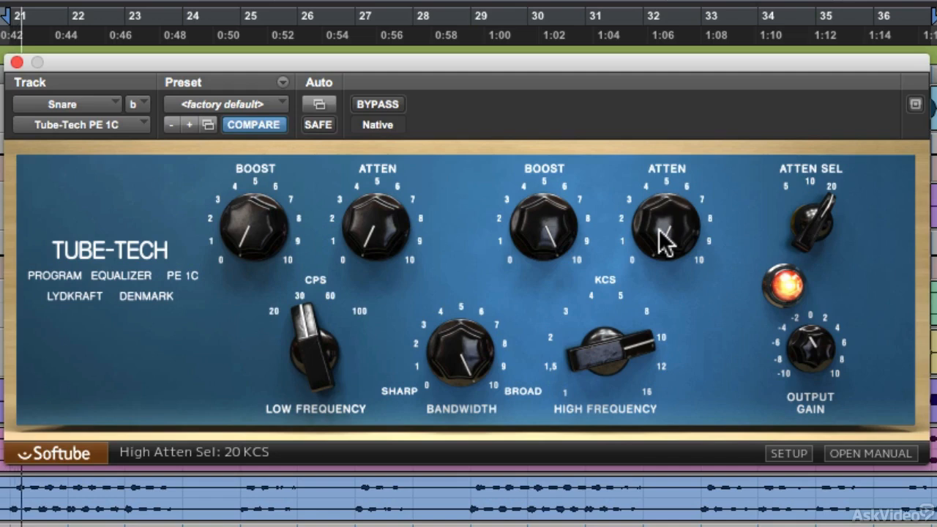
# Raise the high attenuation to 10.5 and compare it at 10 and 5 KCS, finishing at 20 KCS.
pyautogui.moveTo(663, 240); pyautogui.dragTo(710, 31)
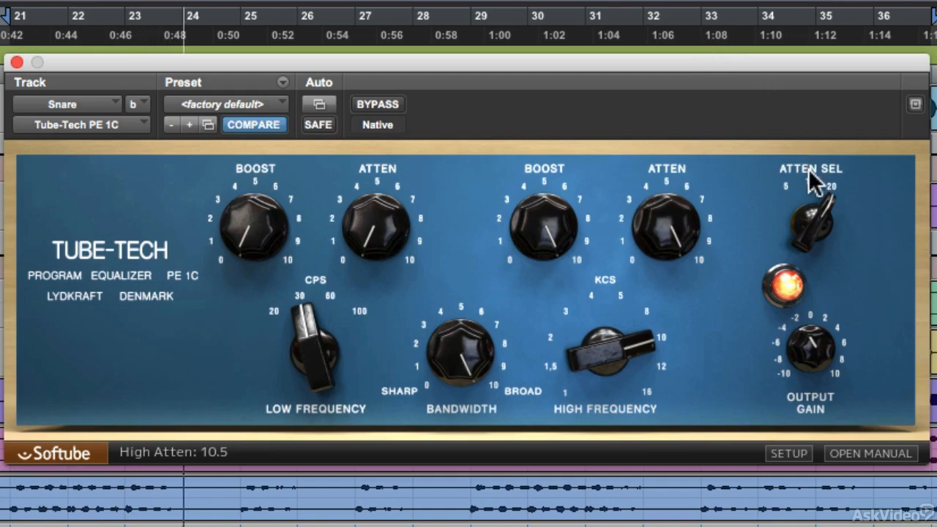
pyautogui.click(811, 192)
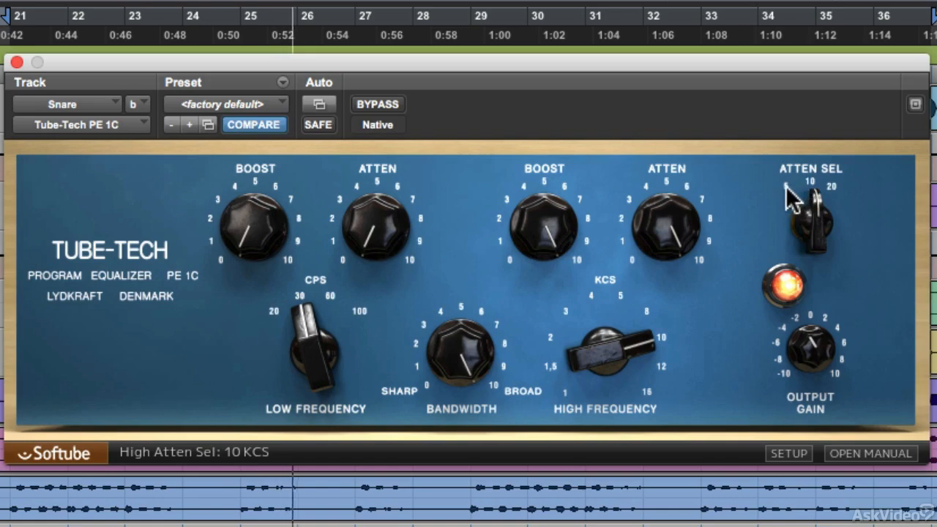
pyautogui.click(788, 195)
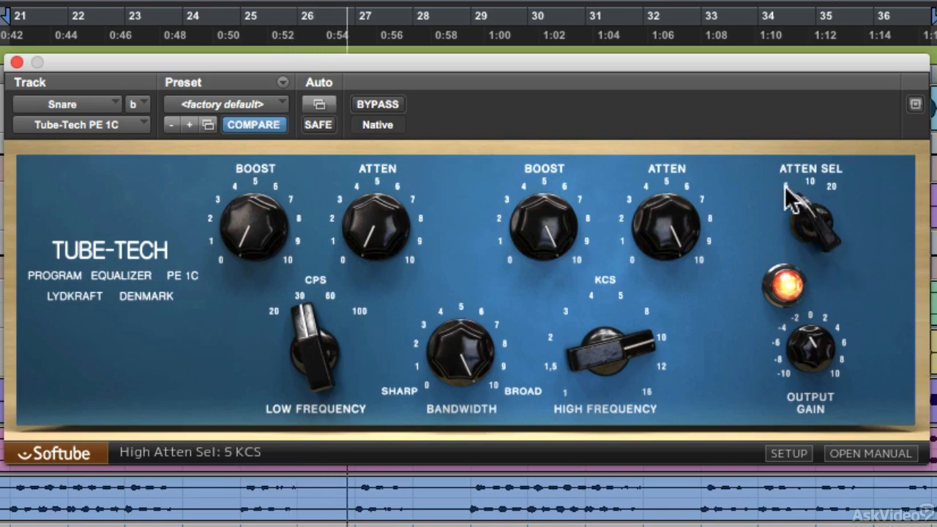
pyautogui.click(831, 187)
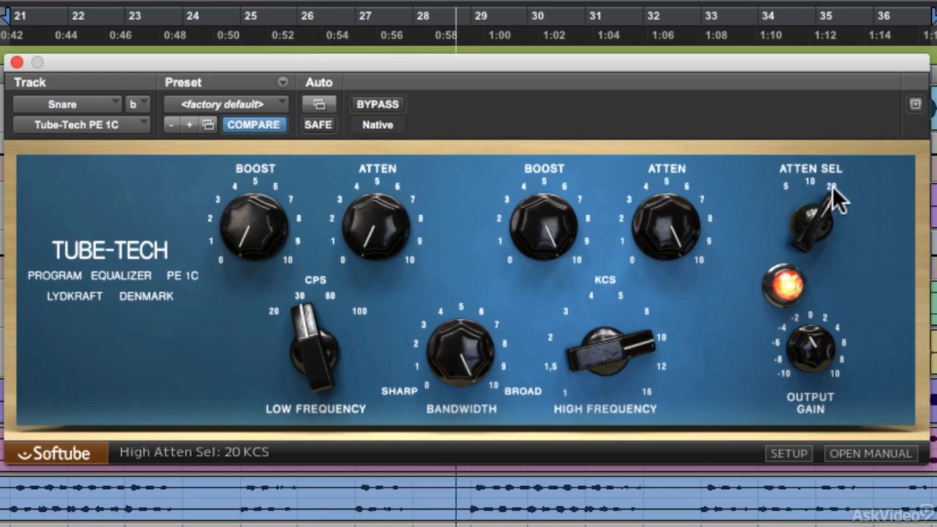
# Reduce the high attenuation to 7.0 and compare the snare with the equalizer bypassed and active.
pyautogui.moveTo(690, 230)
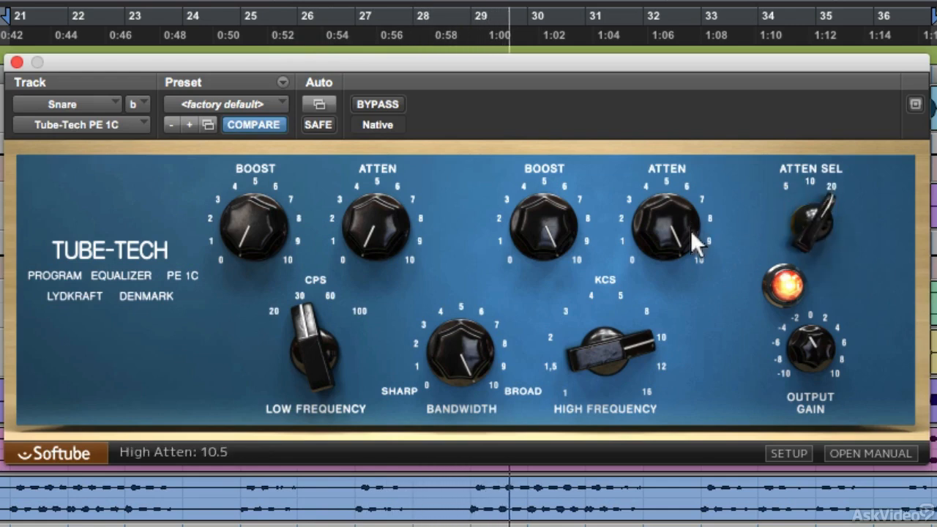
pyautogui.moveTo(690, 230); pyautogui.dragTo(687, 292)
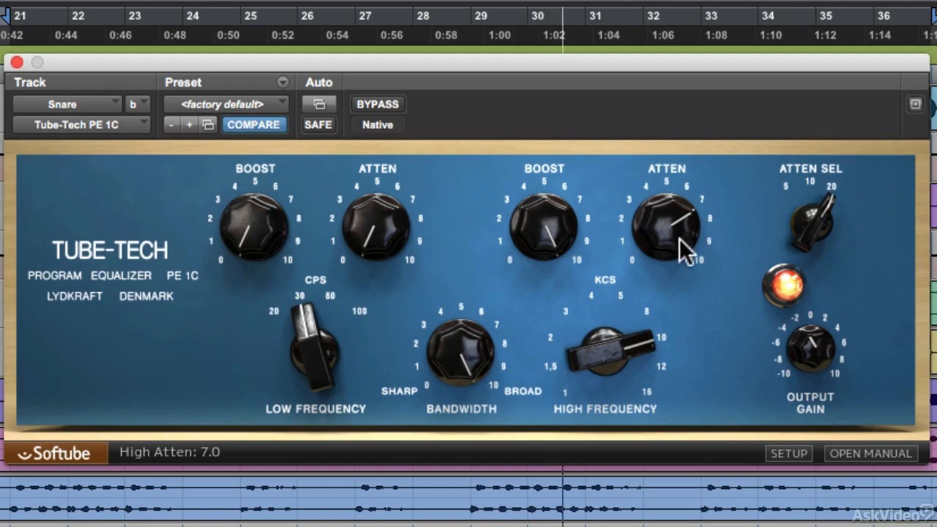
pyautogui.moveTo(679, 249); pyautogui.dragTo(679, 246)
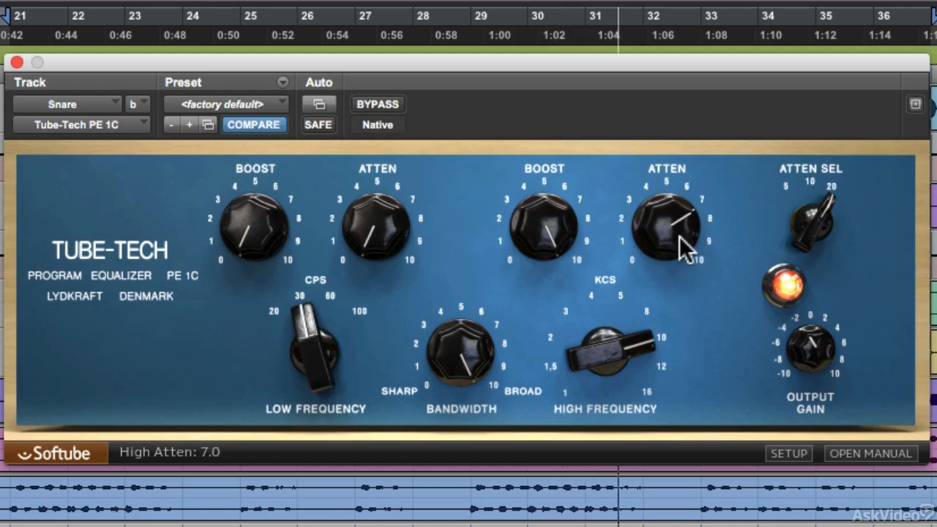
pyautogui.click(389, 103)
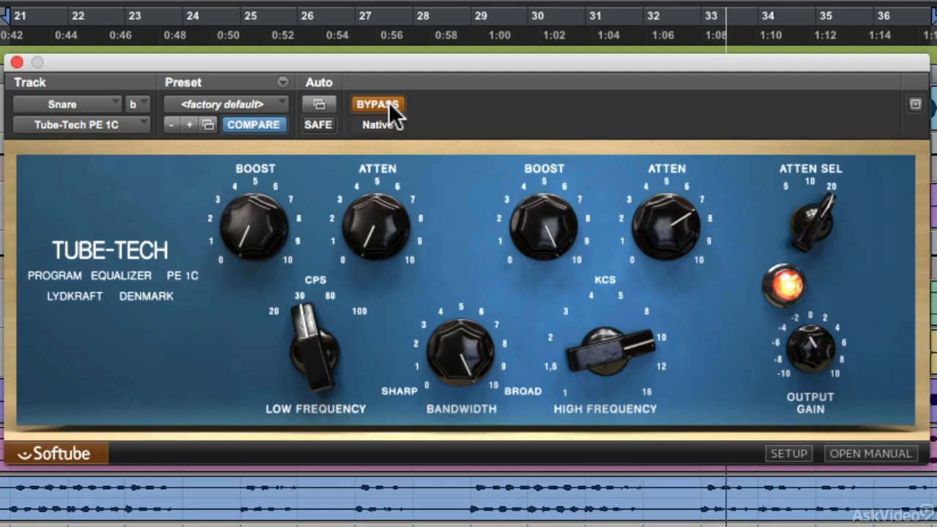
pyautogui.click(388, 103)
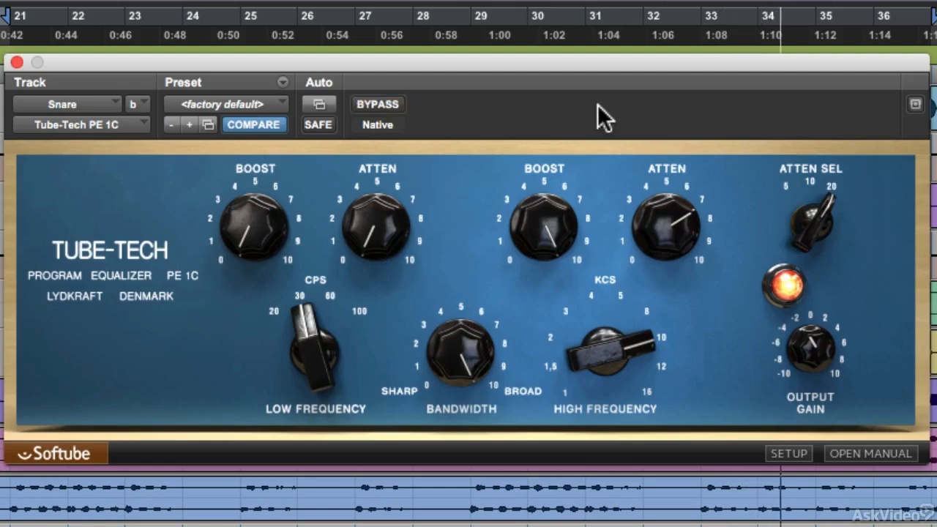
# Raise the high attenuation to about 7.5 and check the output gain setting.
pyautogui.moveTo(657, 231); pyautogui.dragTo(657, 217)
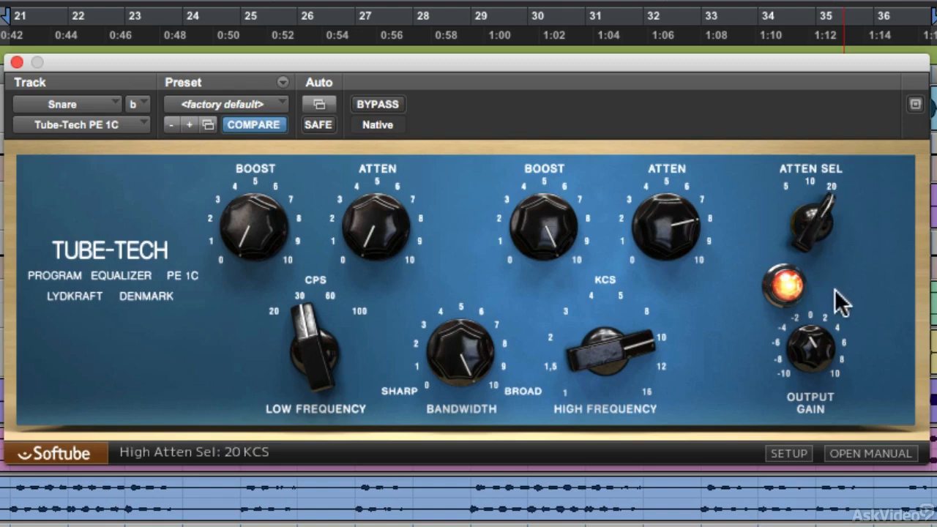
pyautogui.moveTo(809, 335); pyautogui.dragTo(810, 337)
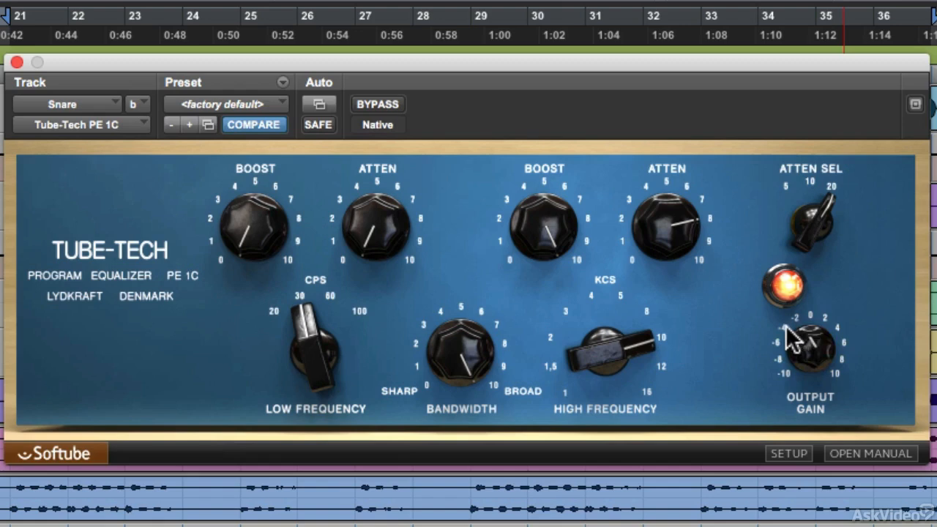
pyautogui.moveTo(786, 327)
pyautogui.mouseDown()
pyautogui.moveTo(777, 356)
pyautogui.moveTo(782, 334)
pyautogui.moveTo(799, 333)
pyautogui.mouseUp()
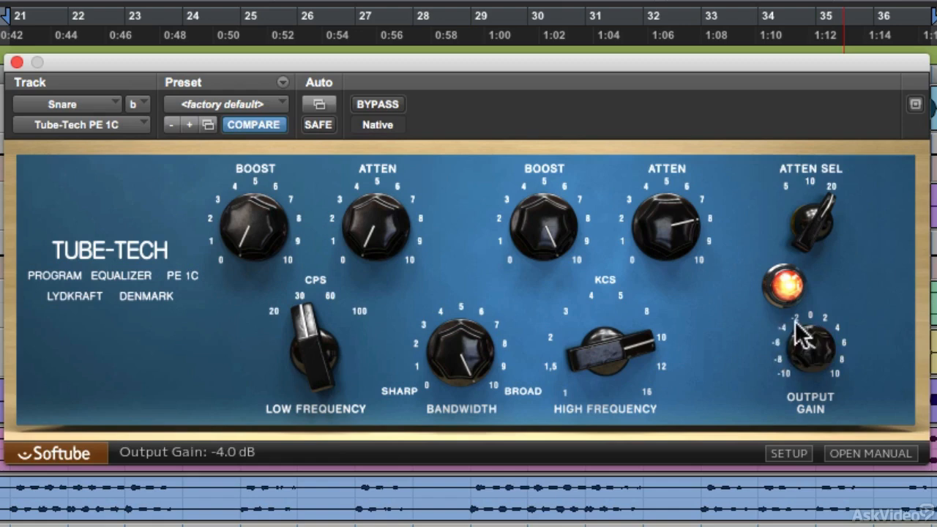